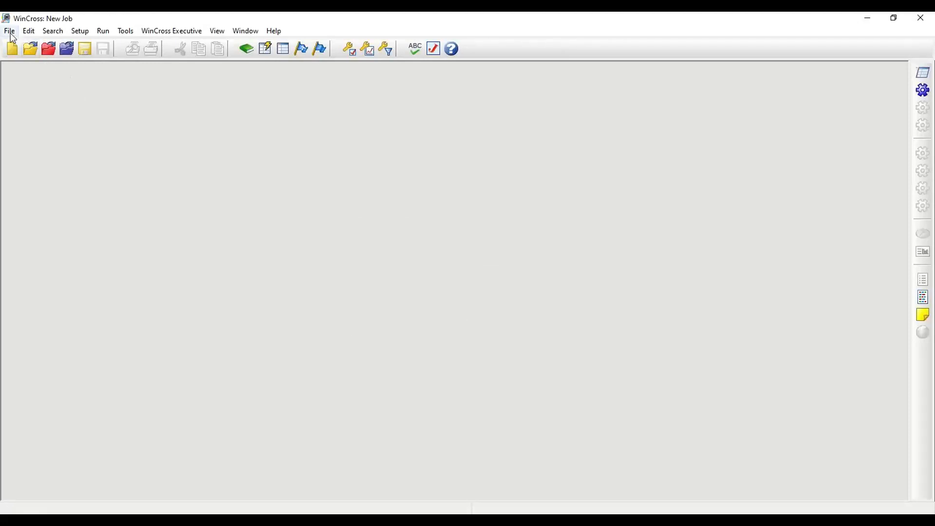
Open the SPSS data file Banking Study.sav from the Banking Study folder.
click(10, 33)
mouse_move(42, 83)
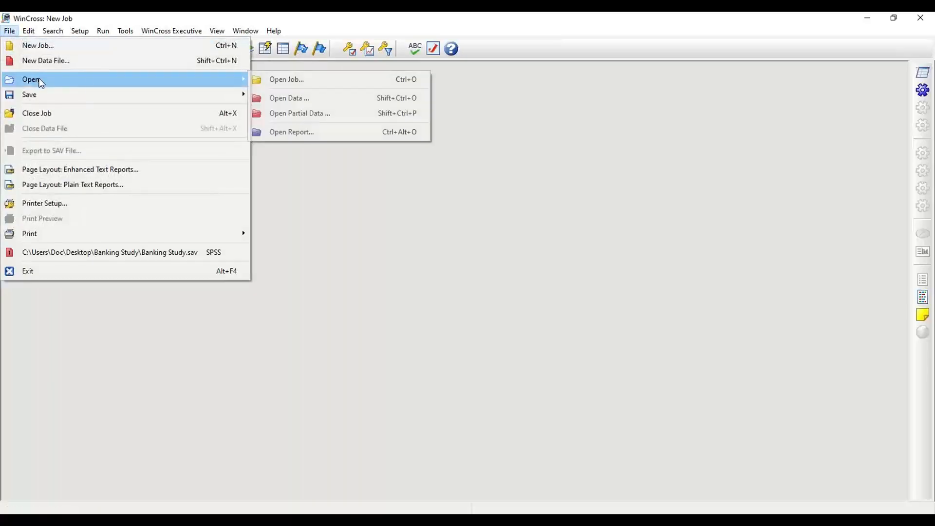
click(309, 97)
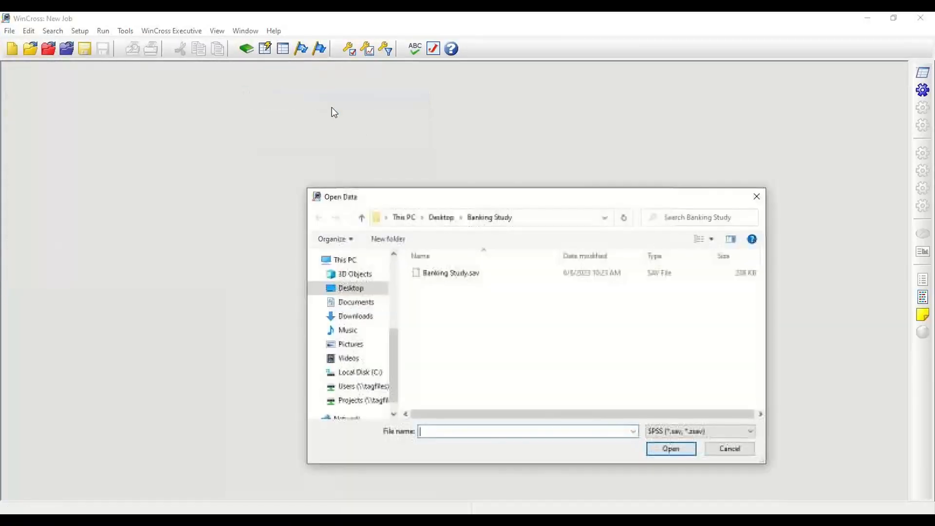
click(470, 272)
click(671, 449)
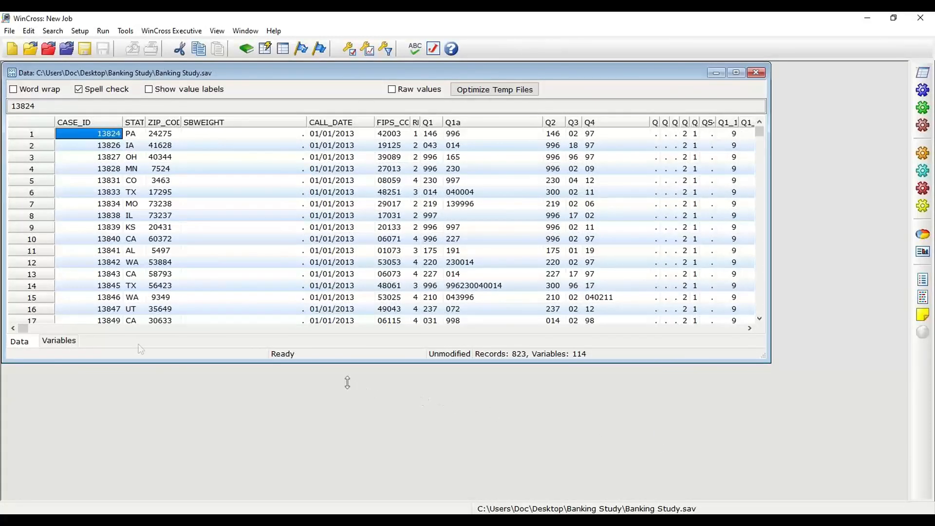
Show the data file's variable definitions and widen the Label column to read the full Q1_1 to Q1_3 labels.
click(63, 341)
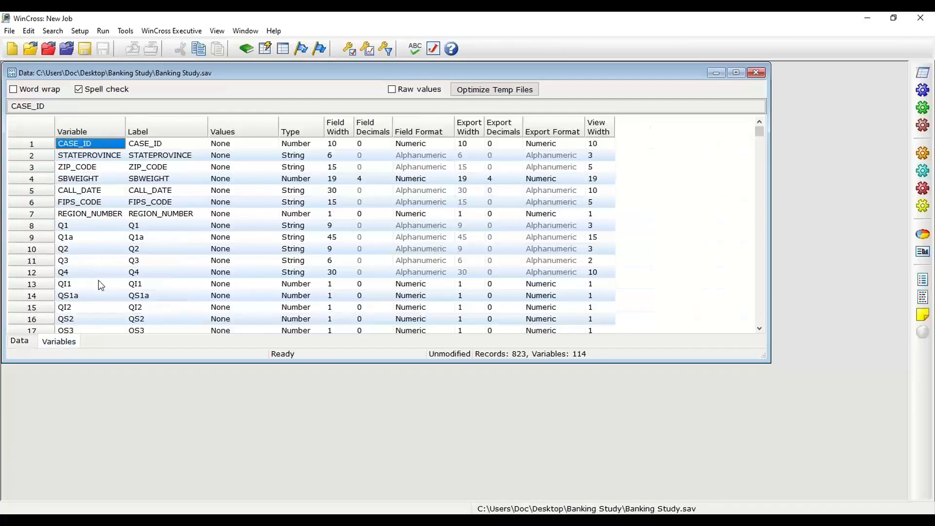
scroll(96, 275, down, 3)
scroll(93, 263, down, 3)
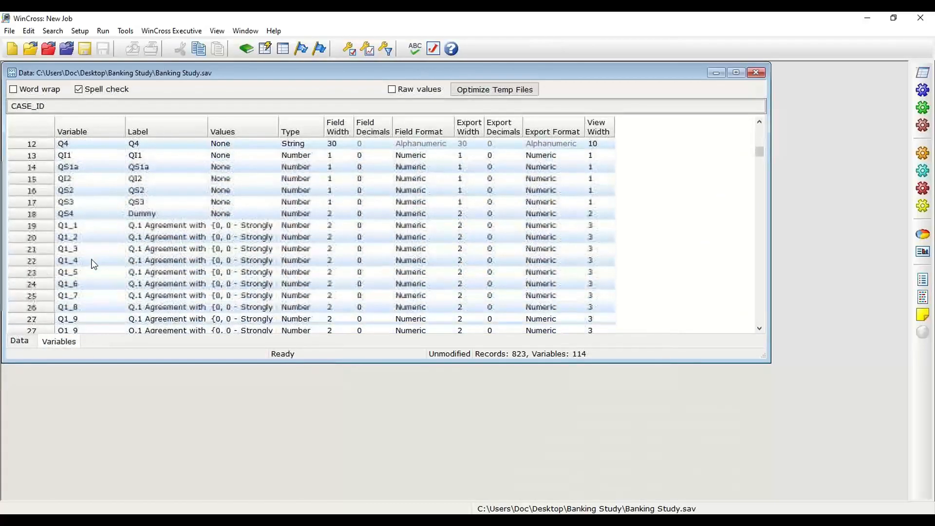
click(165, 178)
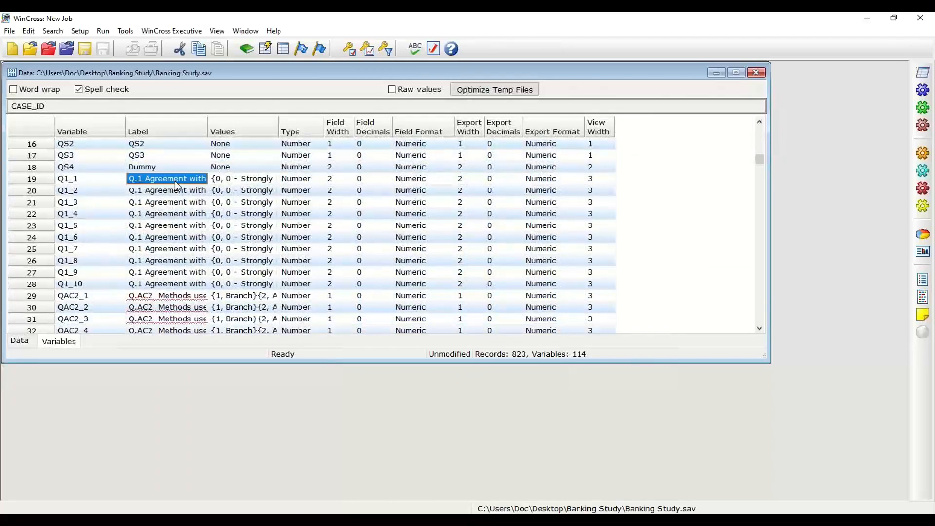
drag(356, 128, 418, 129)
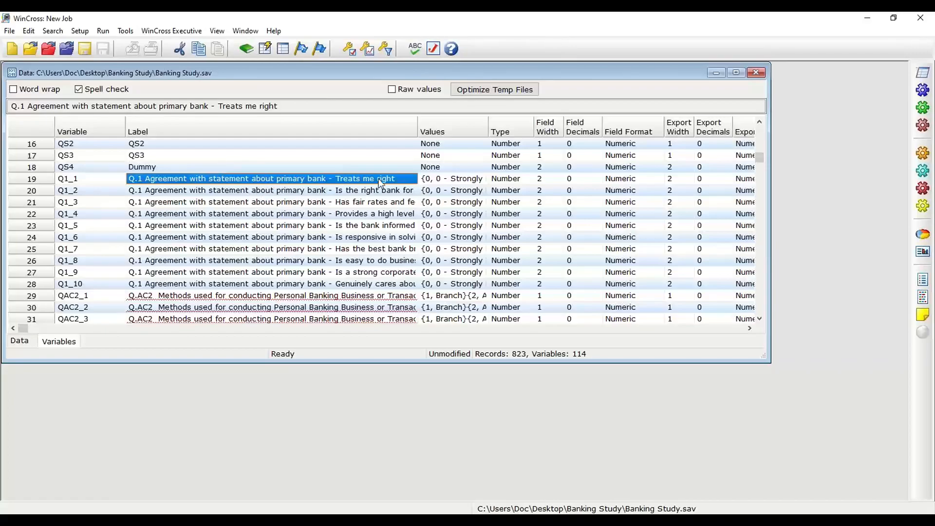
drag(417, 130, 518, 132)
click(437, 193)
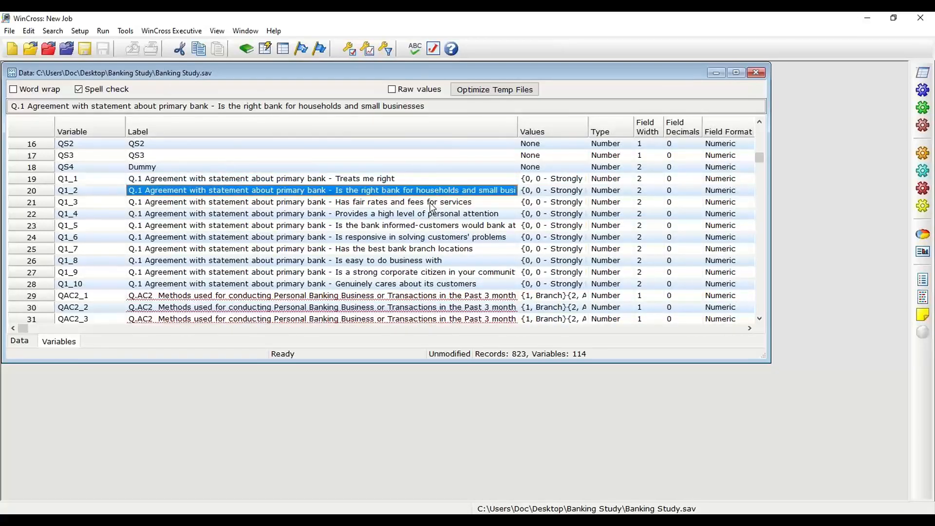
click(432, 203)
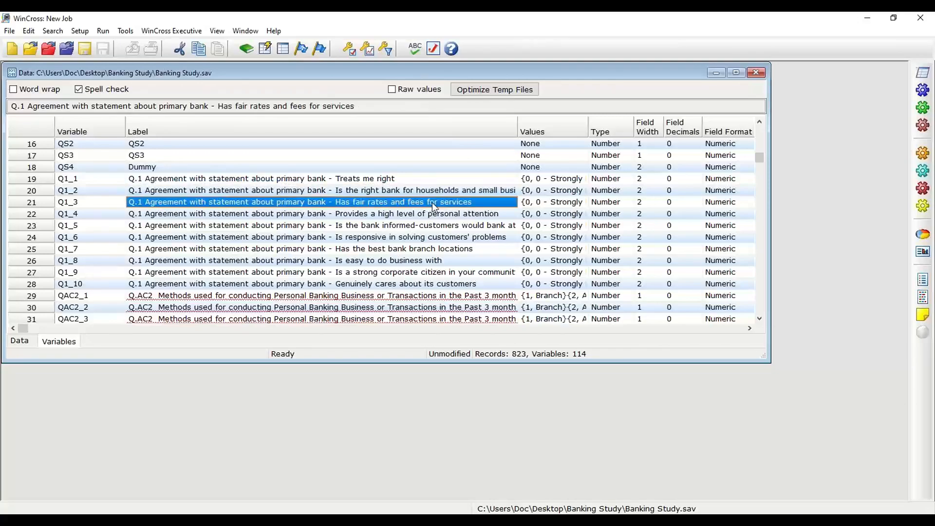
Inspect the code values and value labels of variable Q1_1 without changing them.
click(546, 181)
click(583, 179)
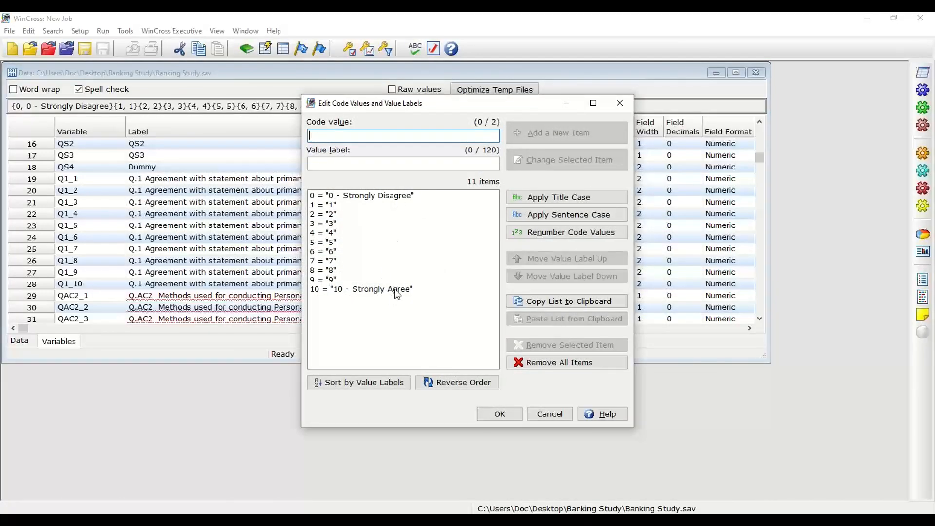
click(550, 413)
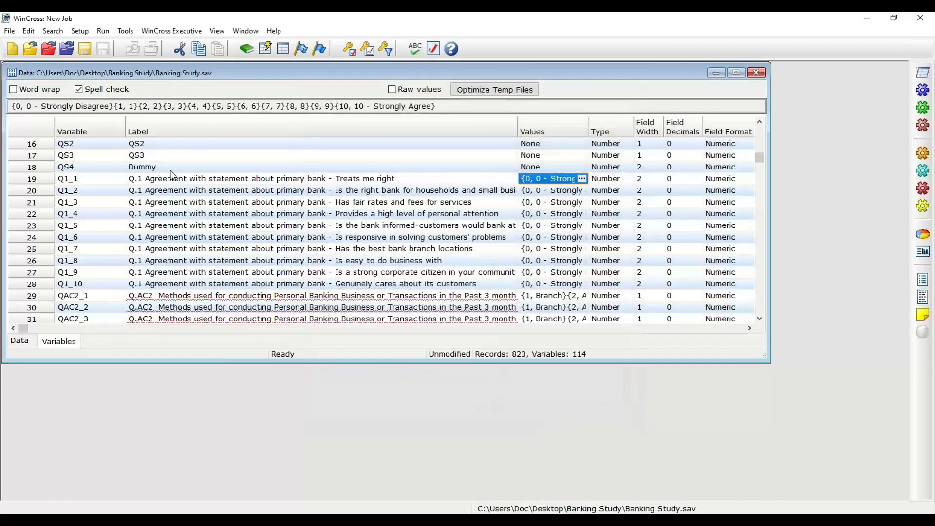
Create ten separate express tables from the variables Q1_1 through Q1_10.
click(80, 31)
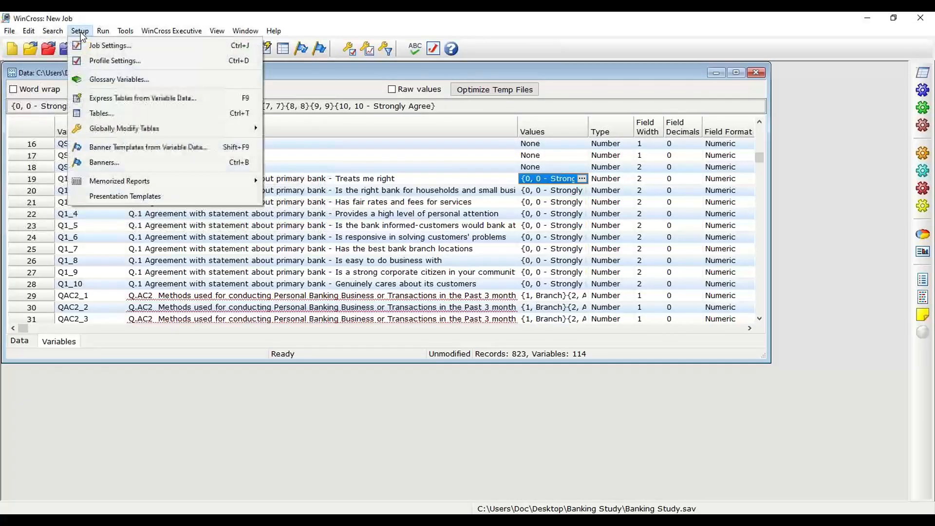
click(125, 99)
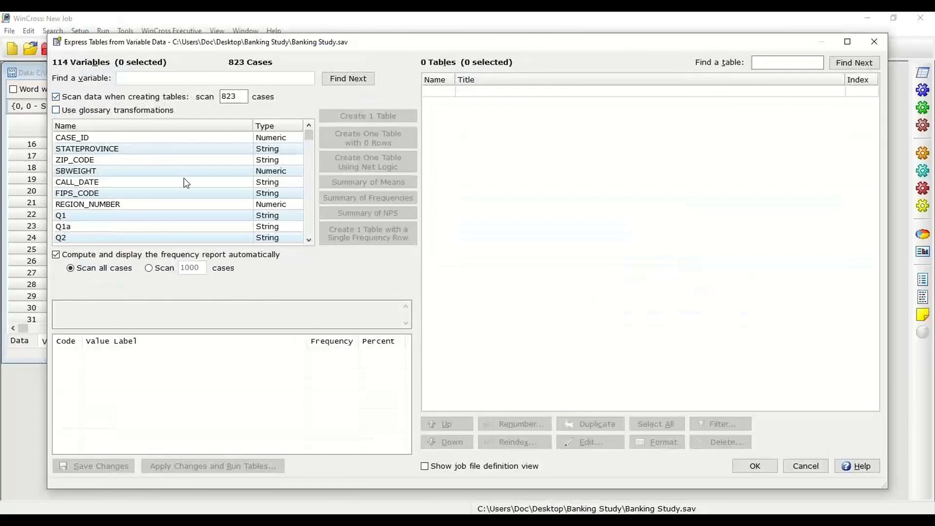
scroll(186, 183, down, 4)
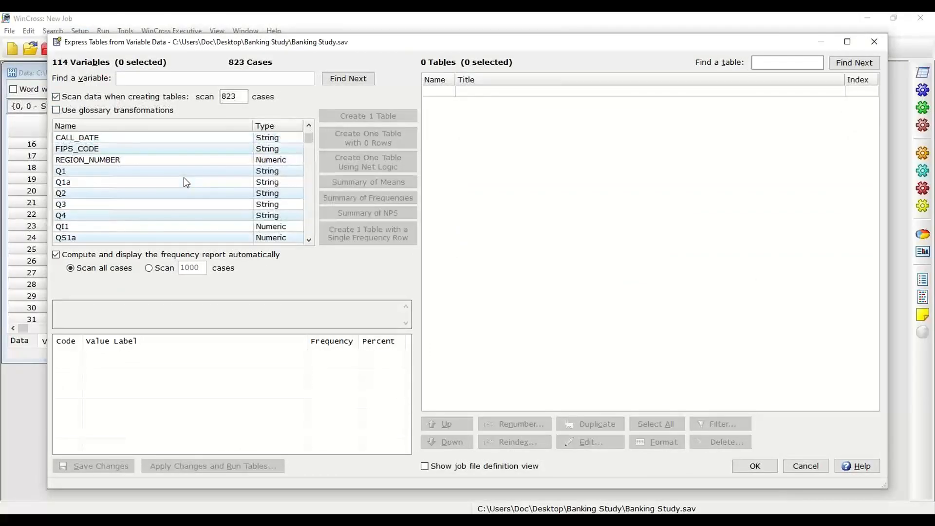
scroll(187, 176, down, 2)
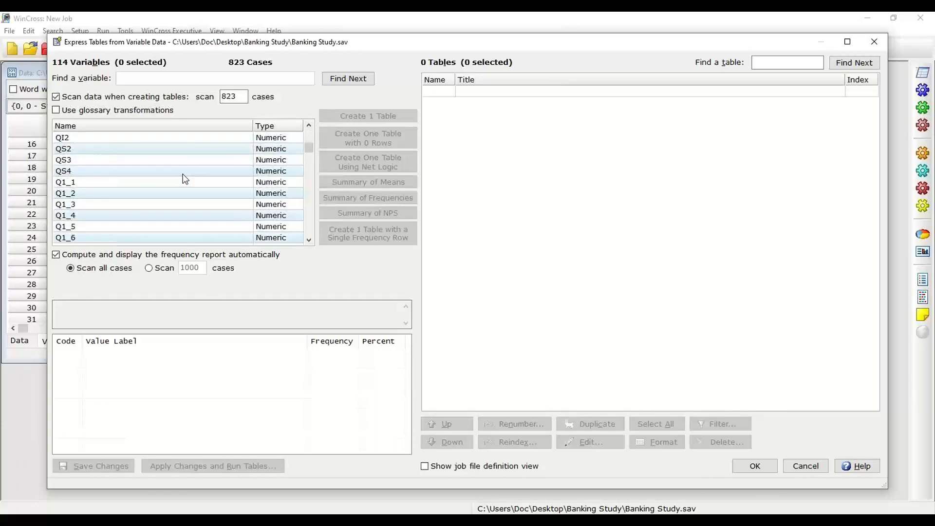
click(88, 160)
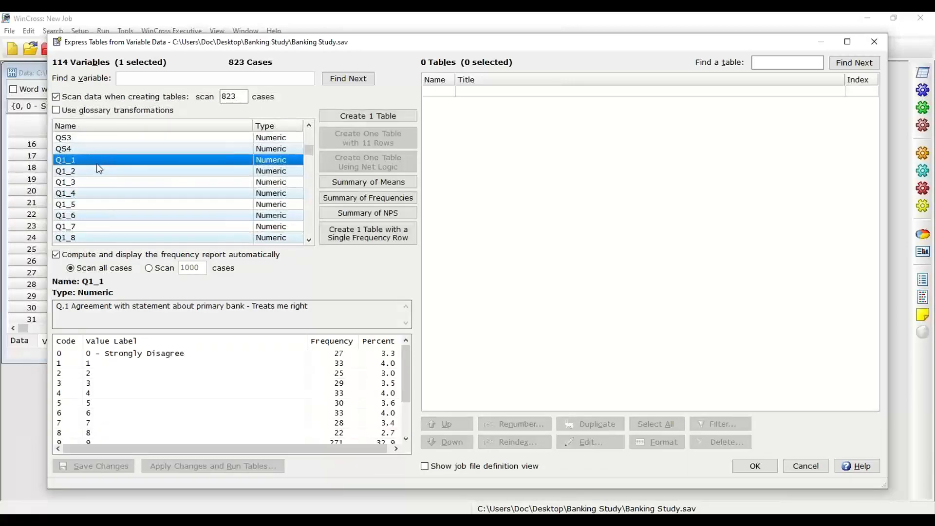
scroll(146, 203, down, 1)
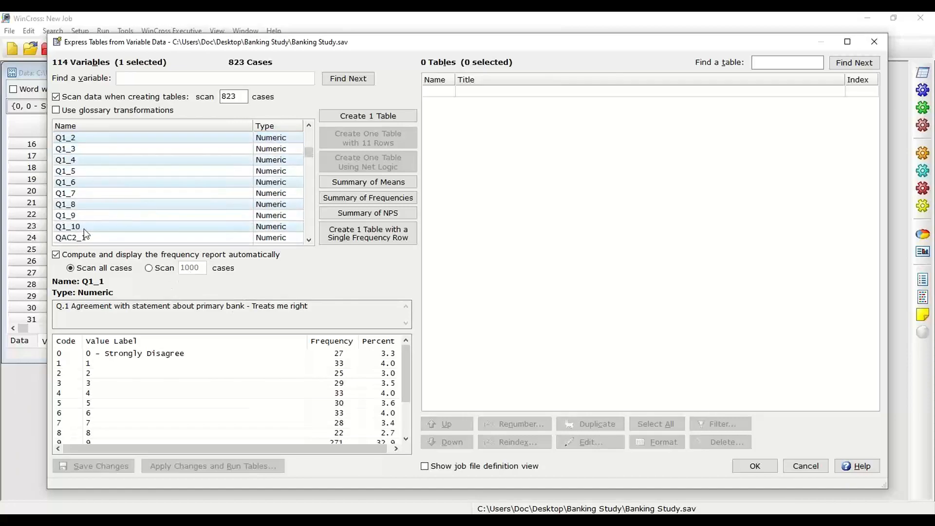
shift+click(84, 227)
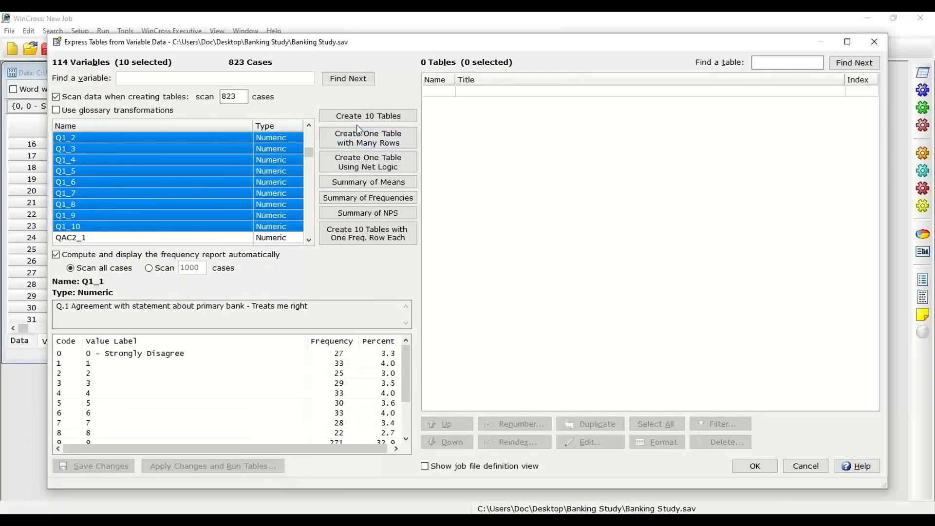
click(388, 119)
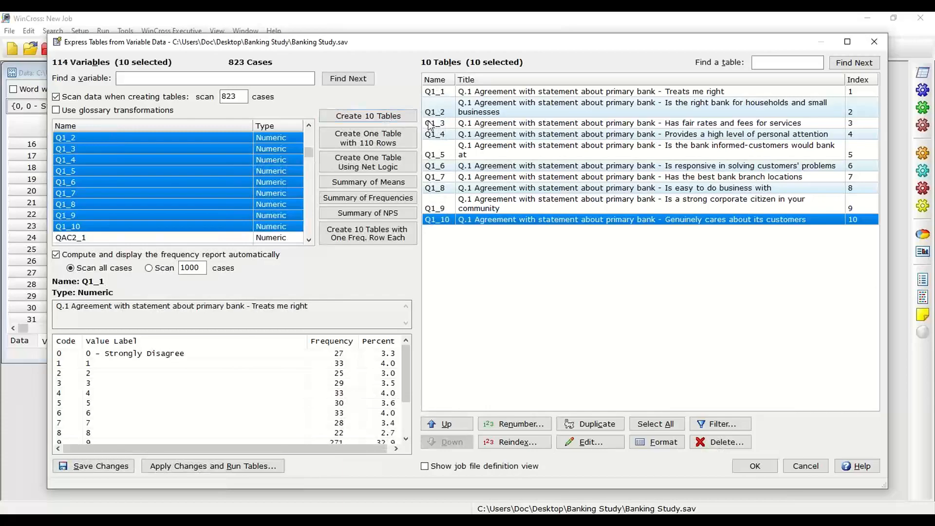
Edit table Q1_1 and reverse the order of all its rows so that 10 - Strongly Agree comes first.
click(547, 94)
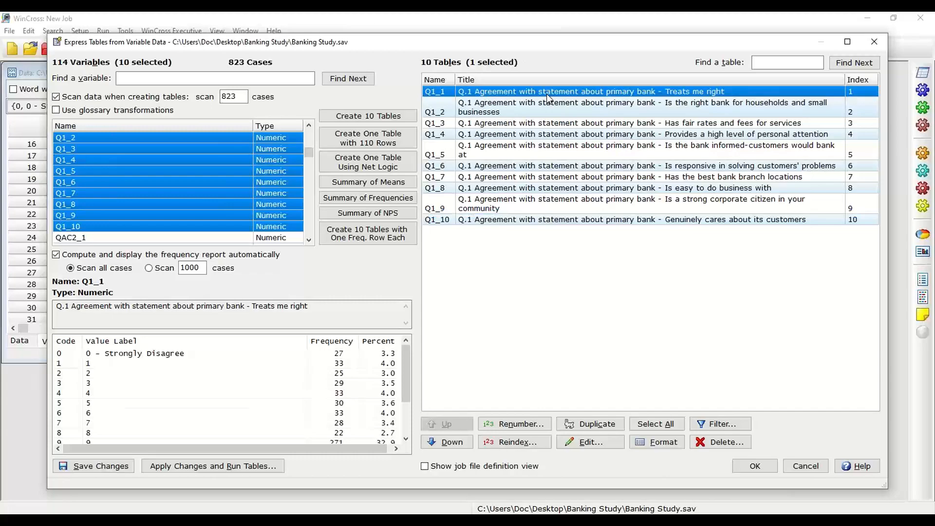
click(592, 441)
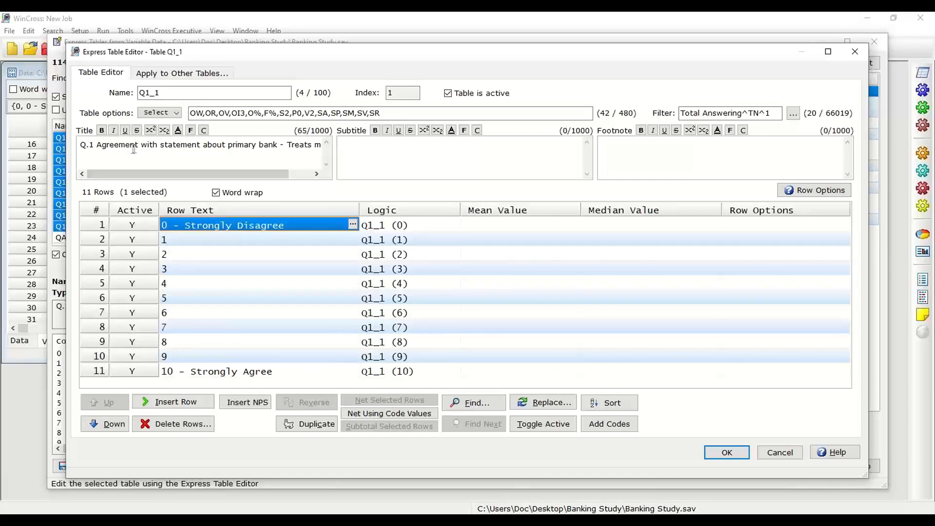
drag(277, 175, 236, 172)
drag(268, 372, 248, 224)
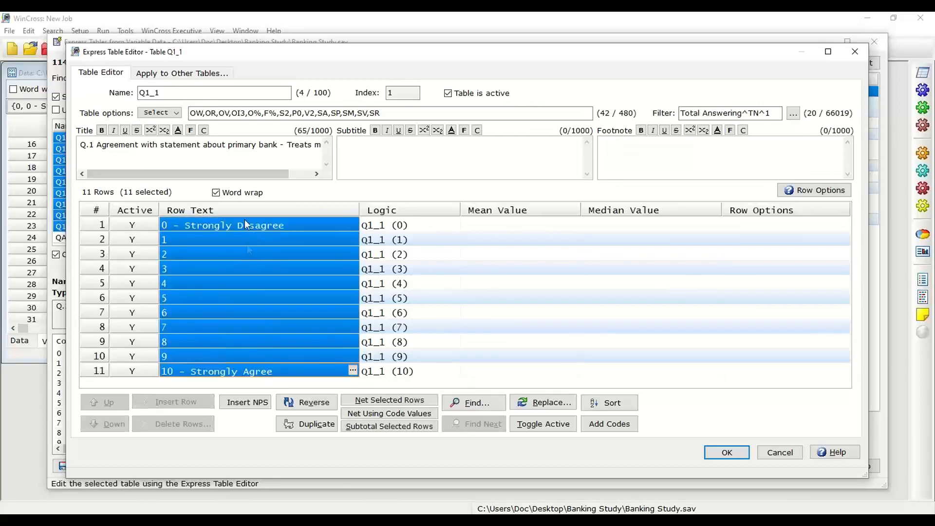
click(314, 403)
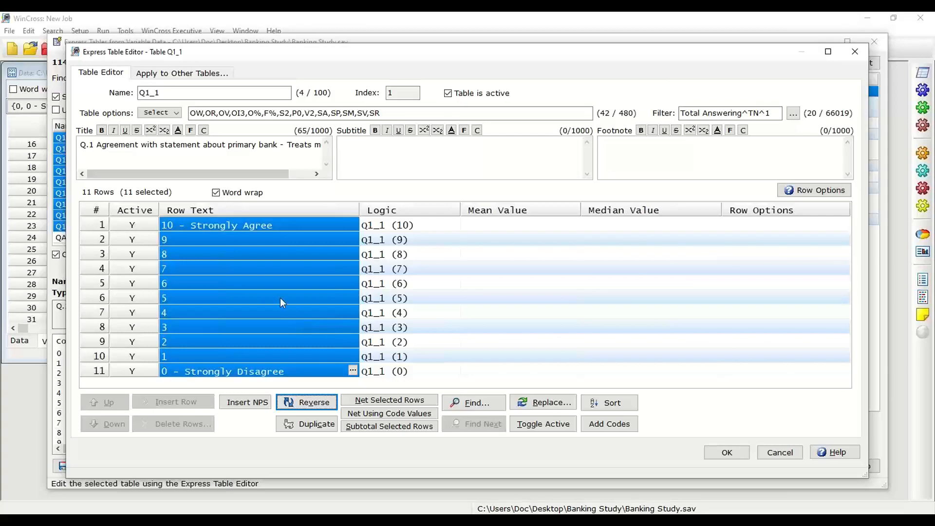
Net the rows 10 - Strongly Agree and 9, and label the net row Promoters.
drag(222, 226, 226, 235)
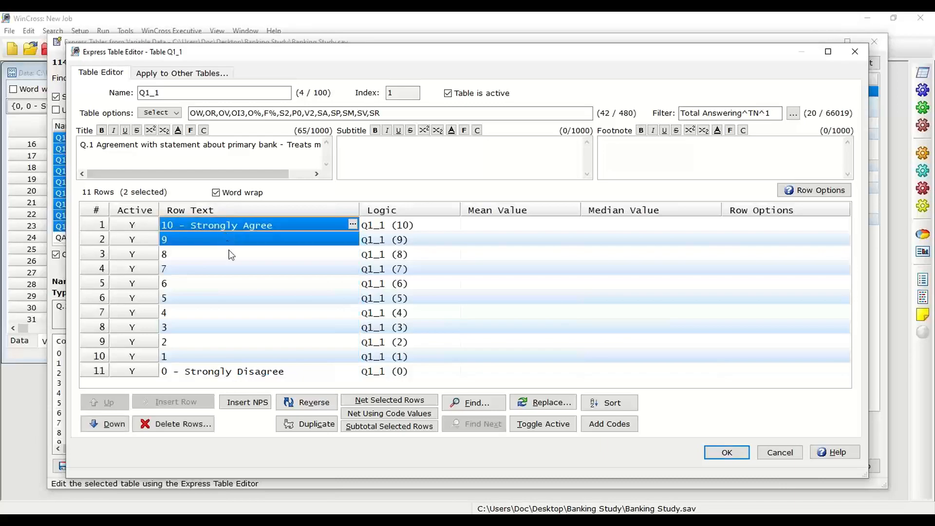
click(384, 401)
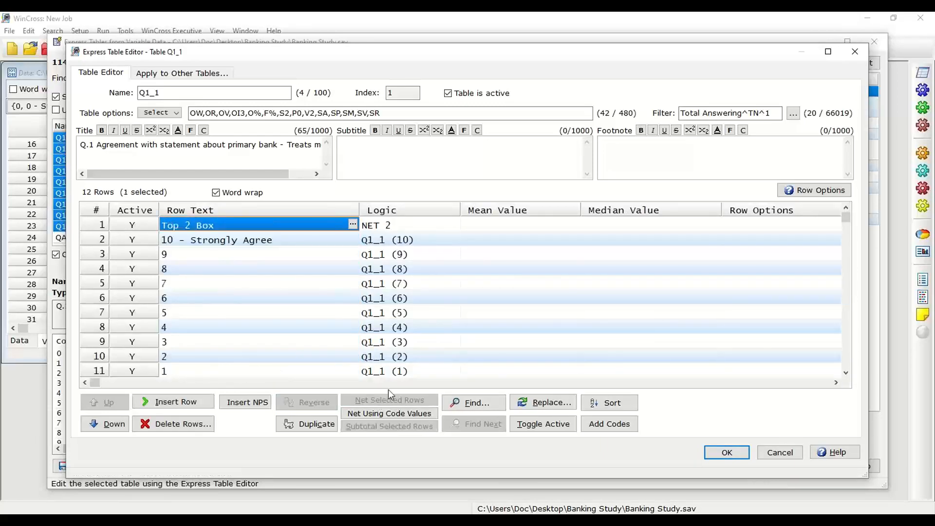
text(Promoters)
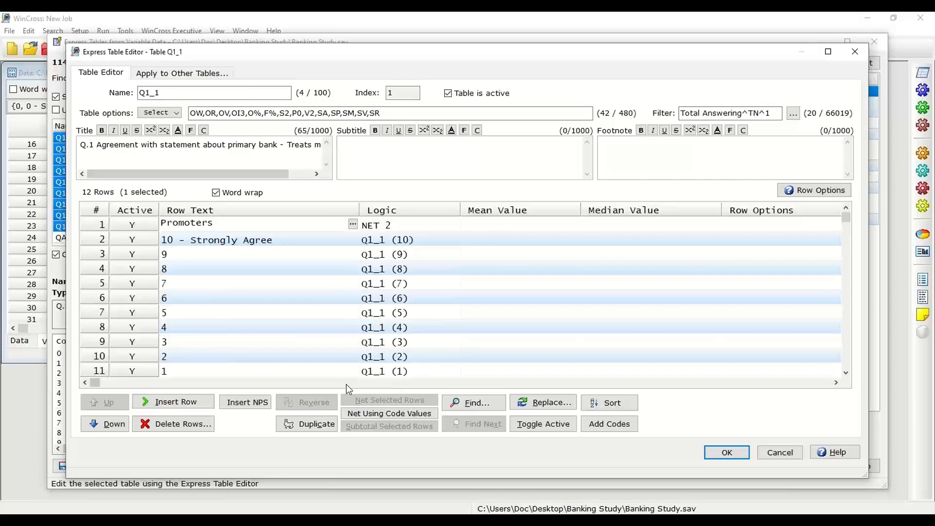
Net rows 8 and 7, and label the net row Passives.
click(177, 272)
shift+click(183, 280)
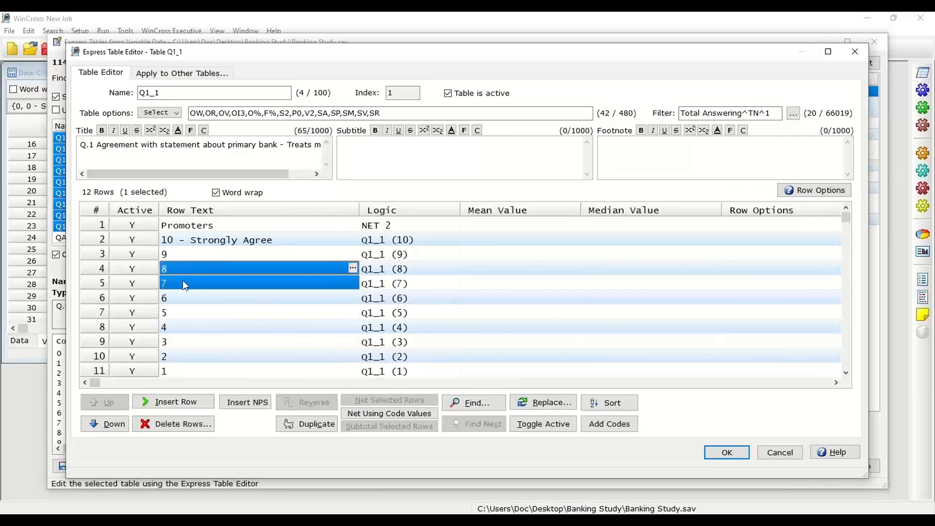
click(388, 400)
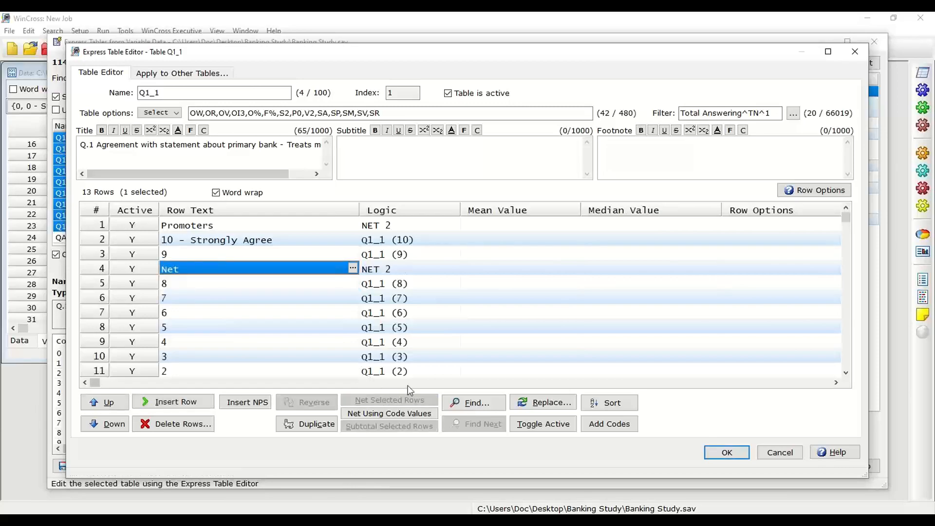
text(Pass)
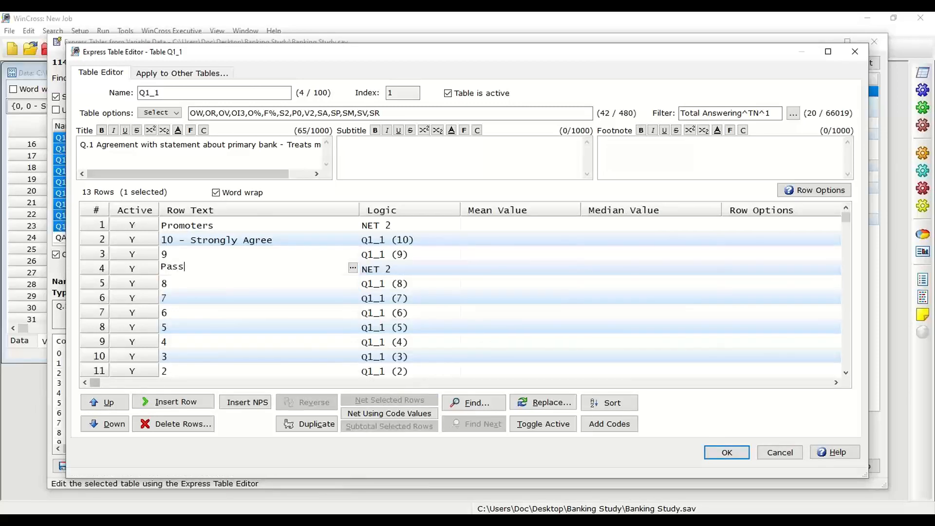
text(ives)
Net rows 6 through 0 - Strongly Disagree, and label the net row Detractors.
scroll(217, 344, down, 1)
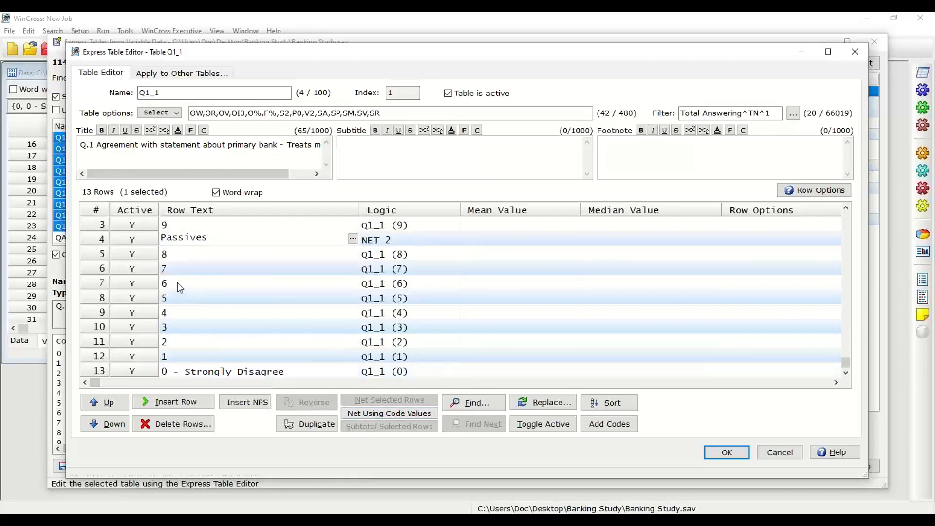
drag(178, 283, 198, 369)
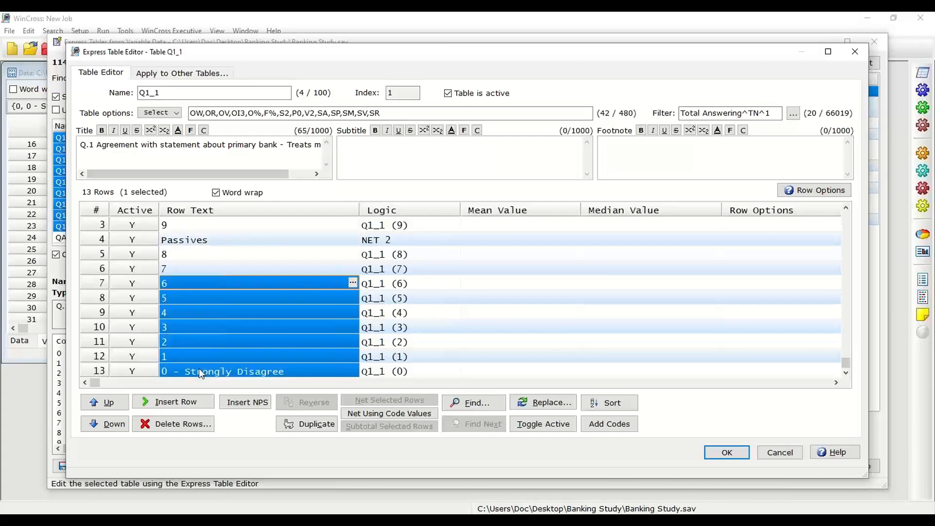
click(419, 401)
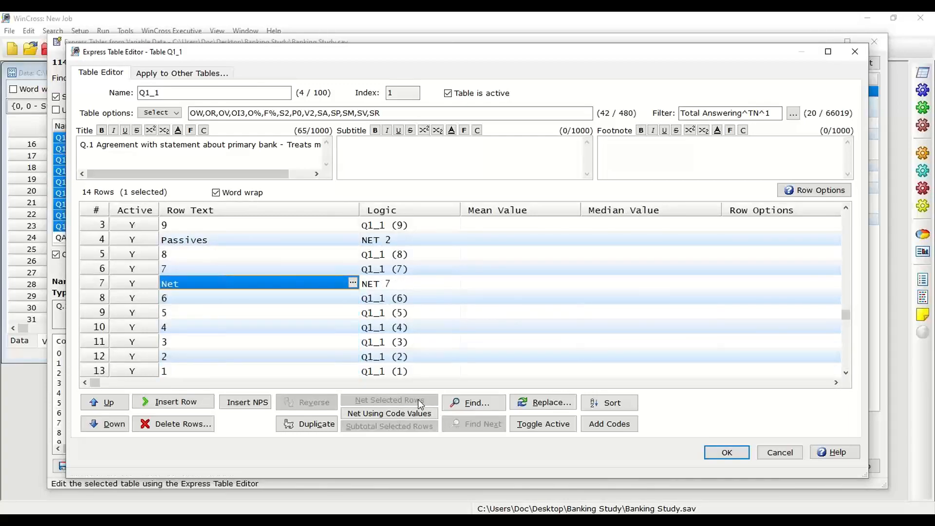
text(Det)
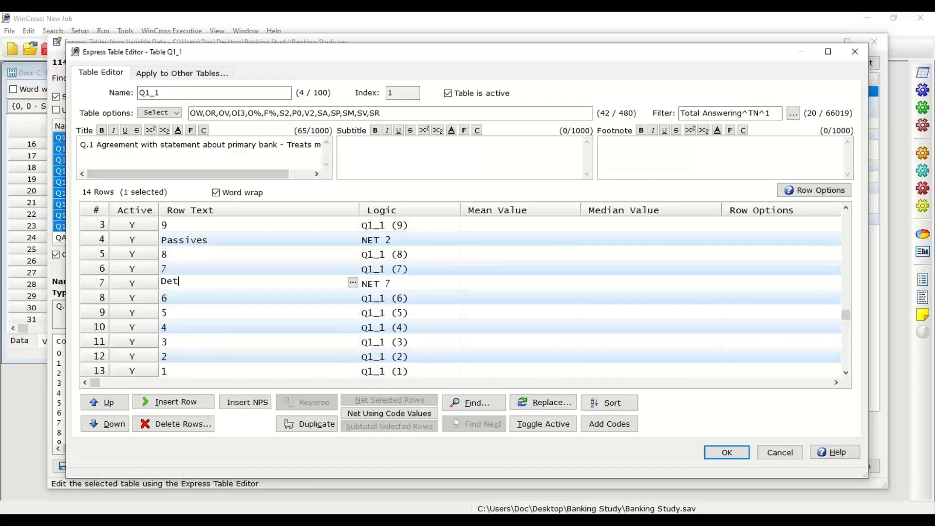
text(ractors)
scroll(255, 347, up, 1)
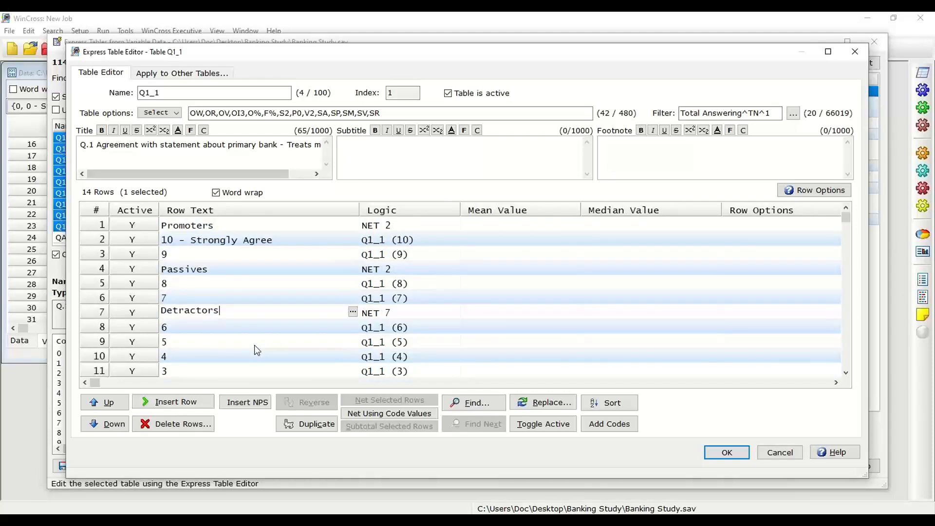
scroll(254, 344, down, 1)
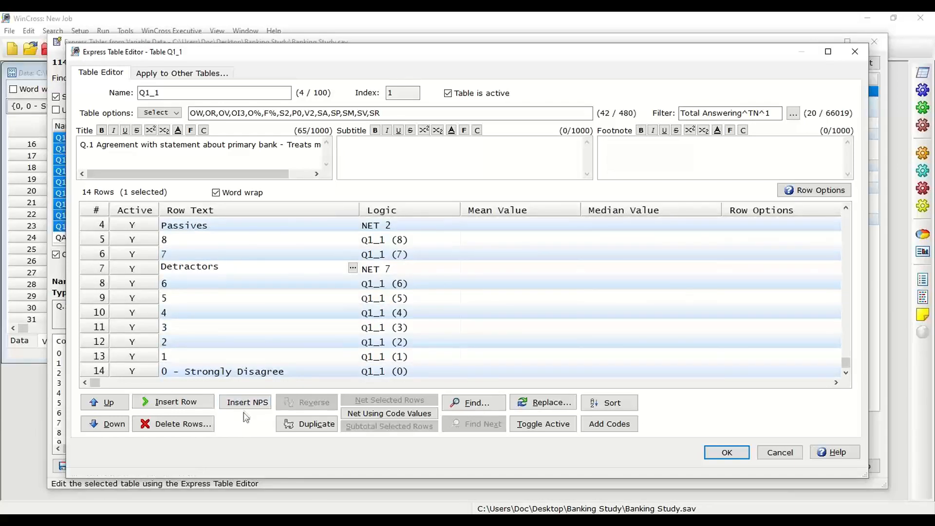
Insert an NPS row based on variable Q1_1 below the 0 - Strongly Disagree row.
click(216, 372)
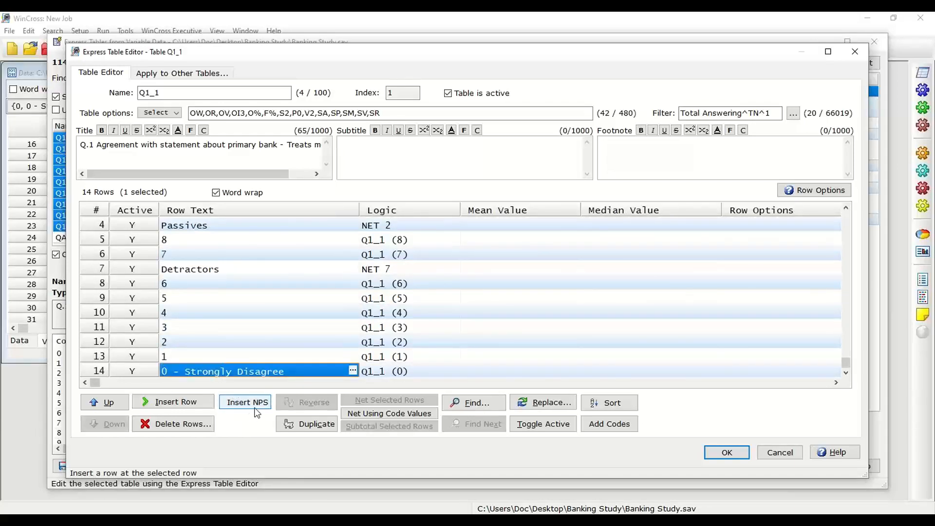
click(253, 402)
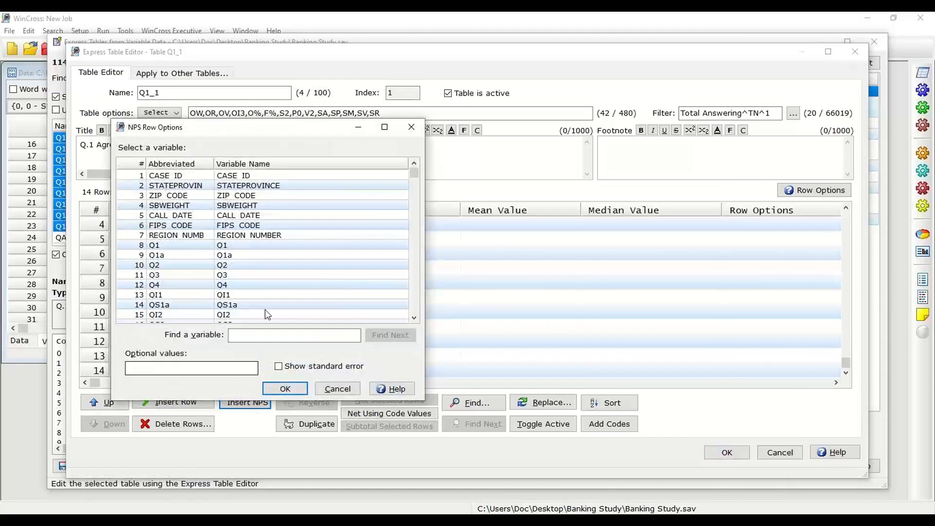
scroll(266, 266, down, 3)
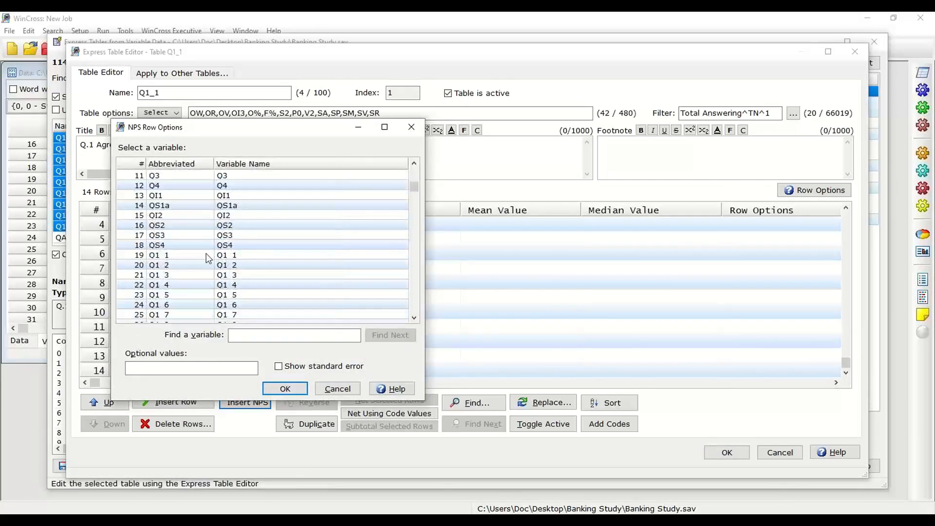
click(229, 257)
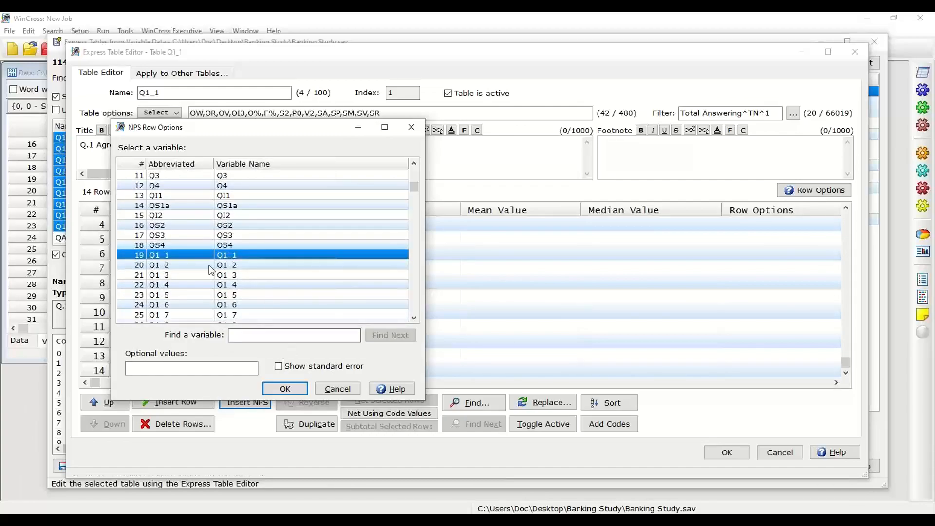
click(286, 389)
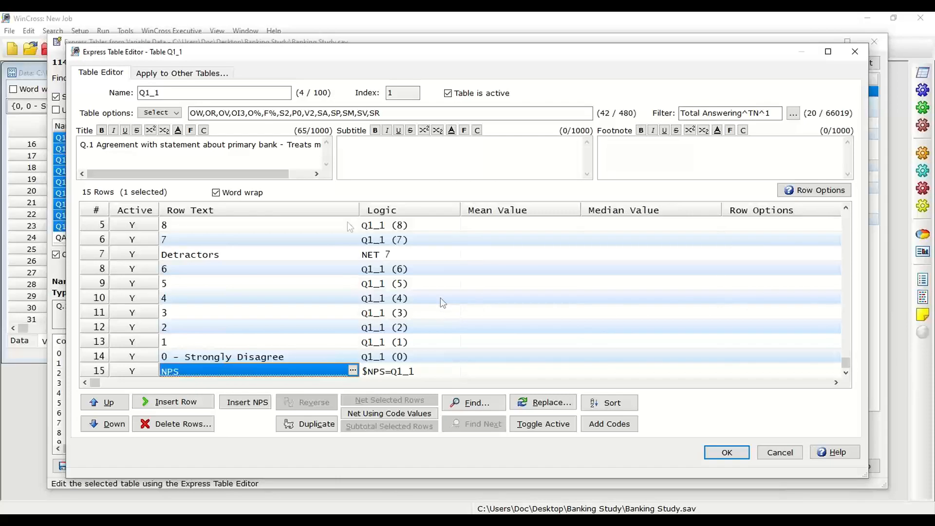
Apply the row structure of table Q1_1 to tables Q1_2 through Q1_10, and accept the edited table set.
click(189, 77)
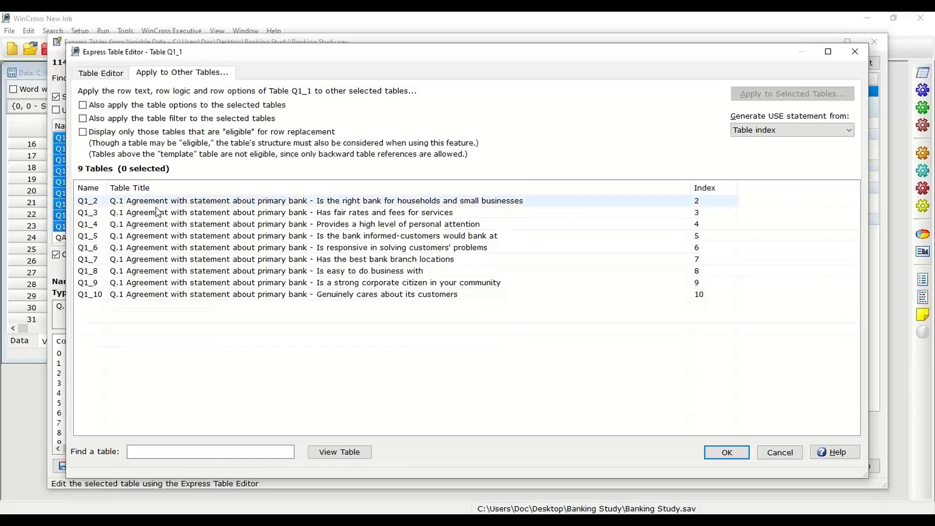
click(131, 204)
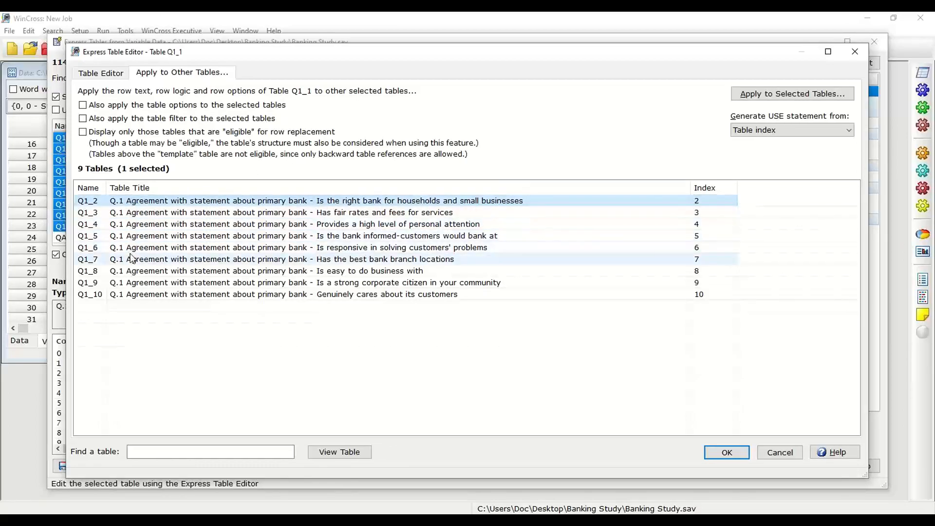
shift+click(131, 296)
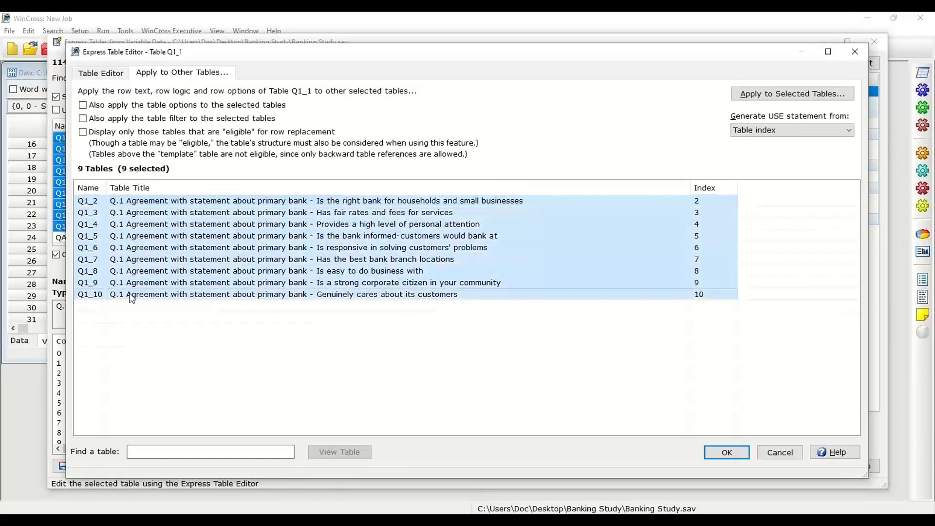
click(775, 98)
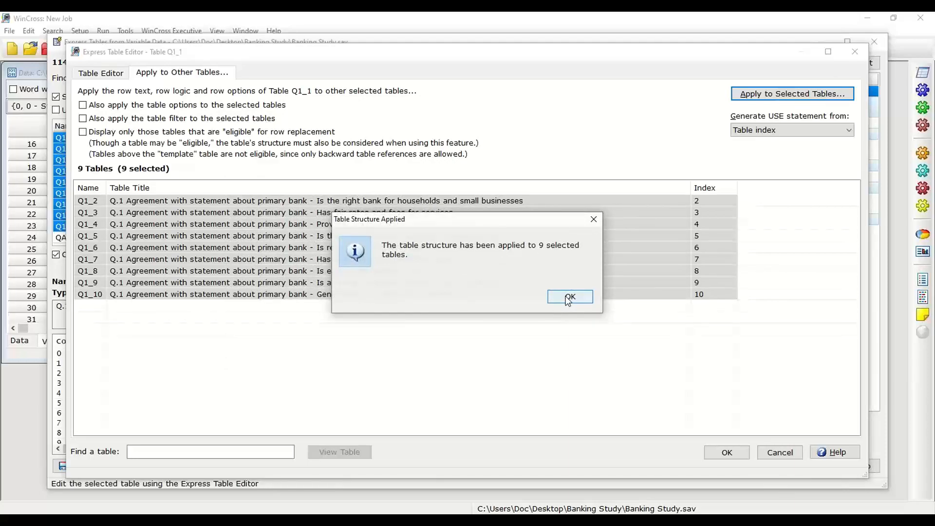
click(568, 298)
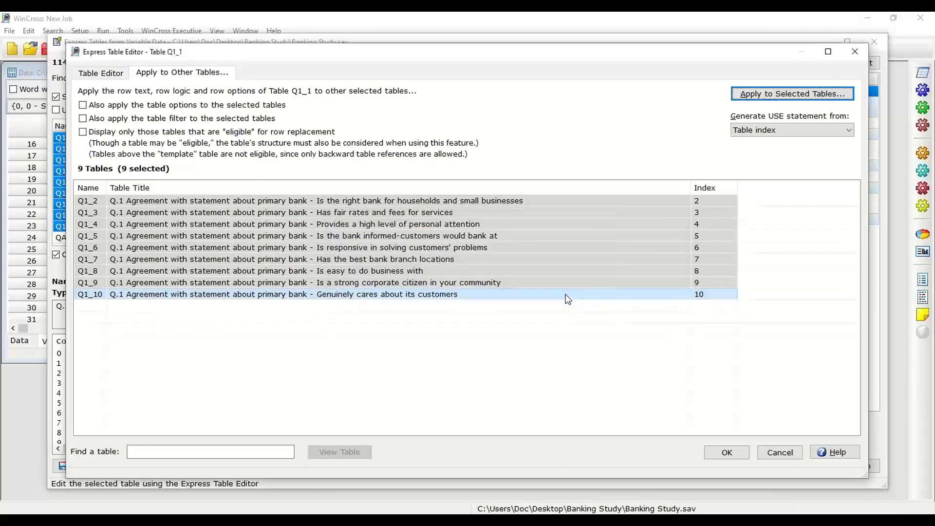
click(723, 454)
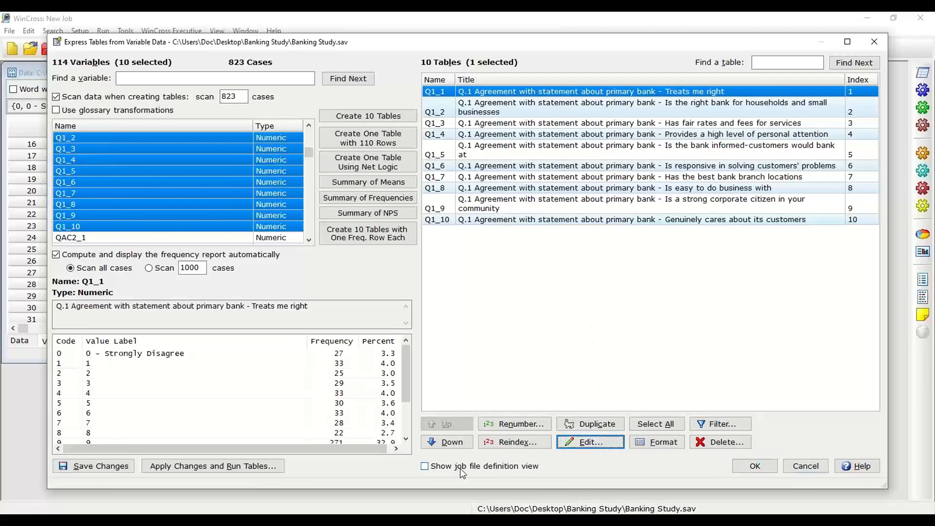
click(762, 469)
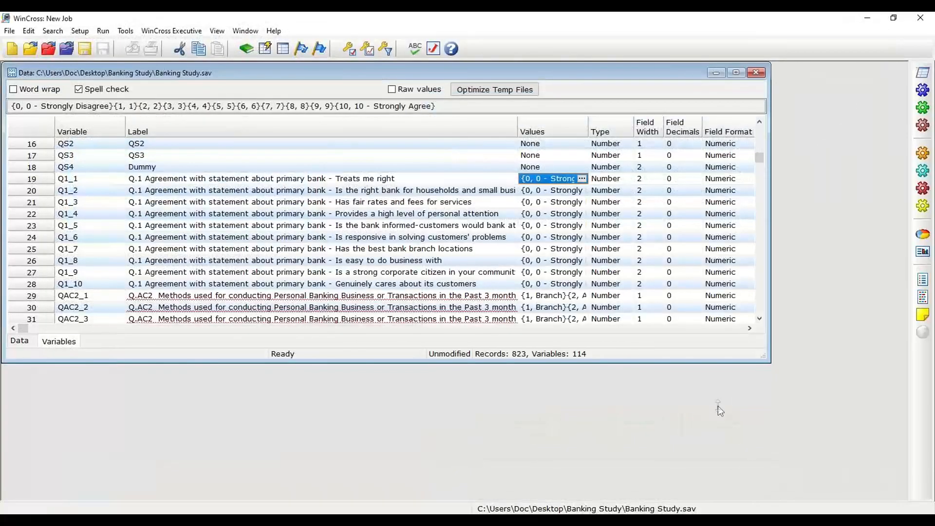
Run tables Q1_1 through Q1_10 as an enhanced text report without a banner.
click(103, 31)
click(126, 62)
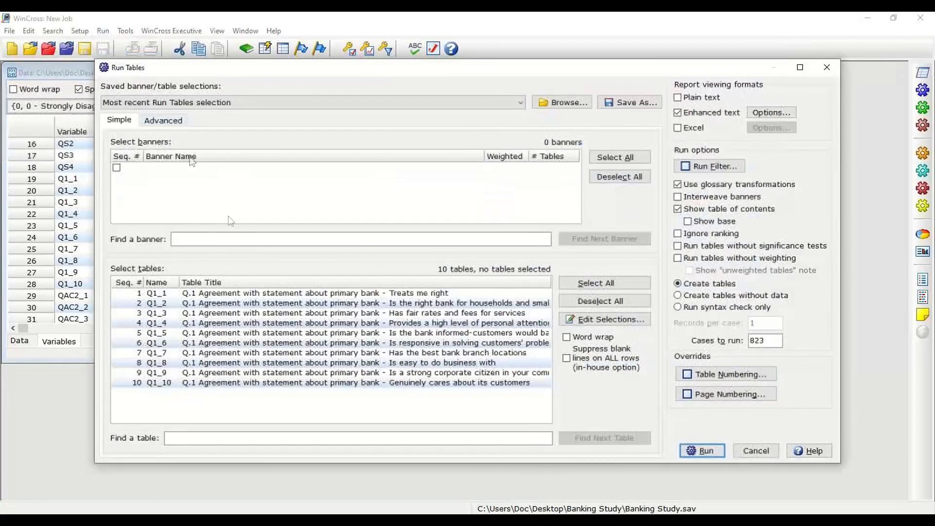
click(260, 294)
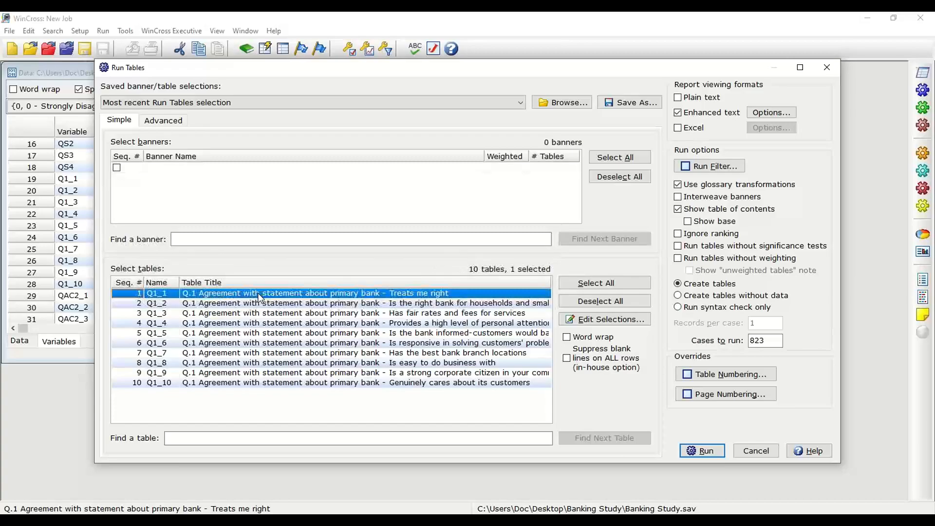
shift+click(196, 383)
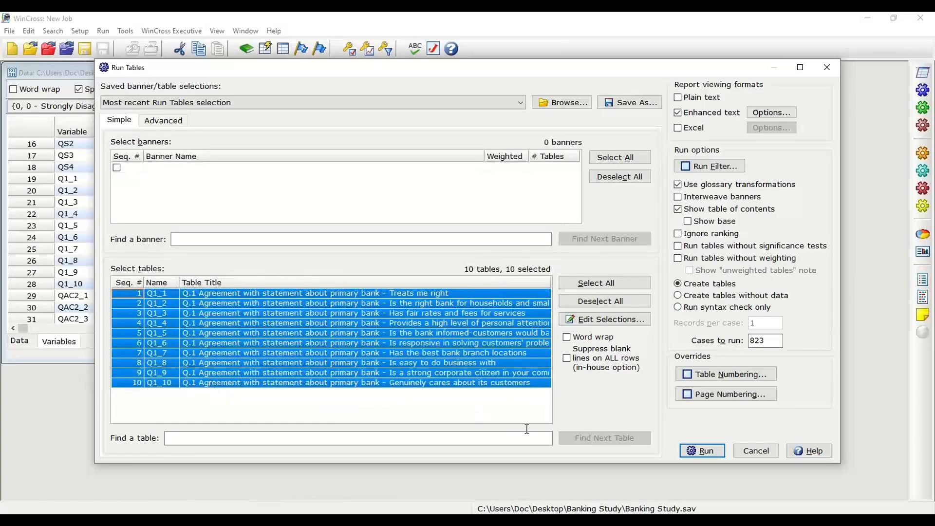
click(703, 451)
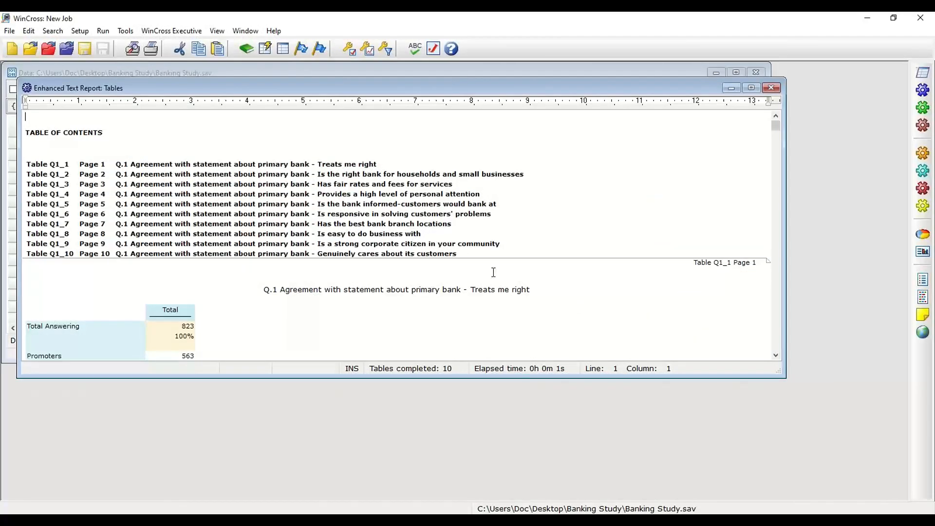
Examine the report's Promoters, Passives, Detractors and NPS rows for table Q1_1 and the start of table Q1_2.
scroll(474, 272, down, 2)
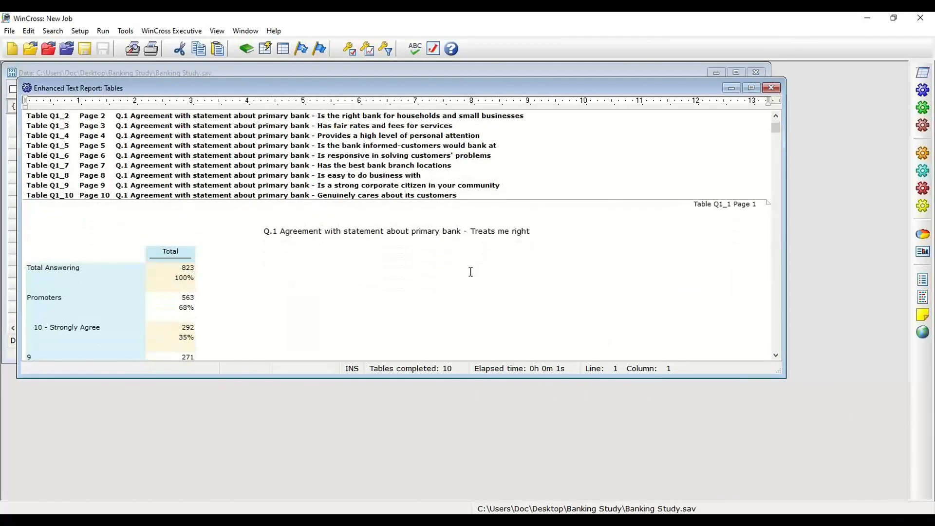
scroll(470, 271, down, 2)
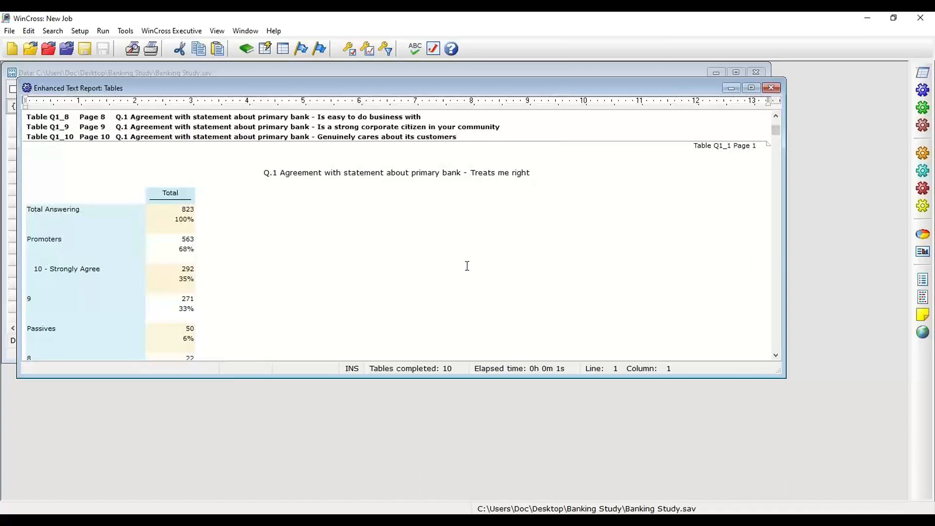
scroll(468, 268, down, 4)
scroll(273, 211, up, 1)
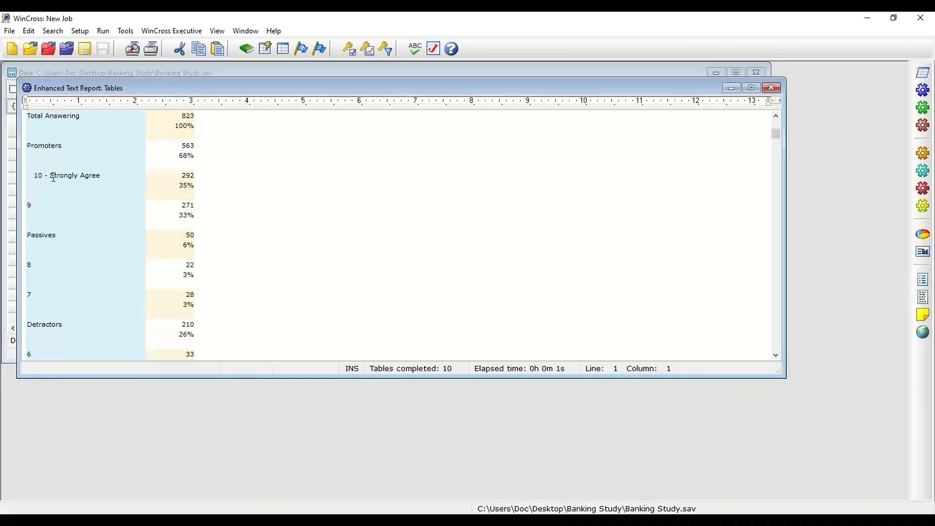
scroll(117, 208, down, 2)
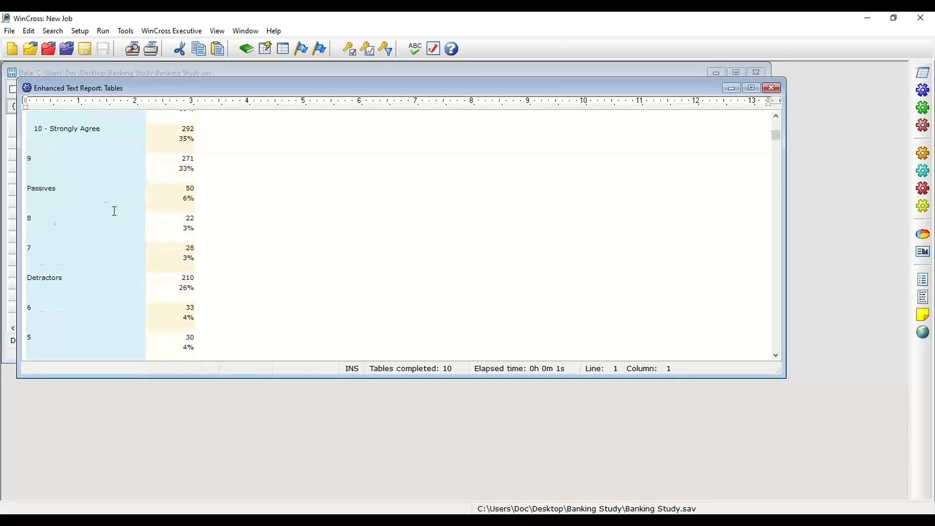
scroll(60, 206, down, 6)
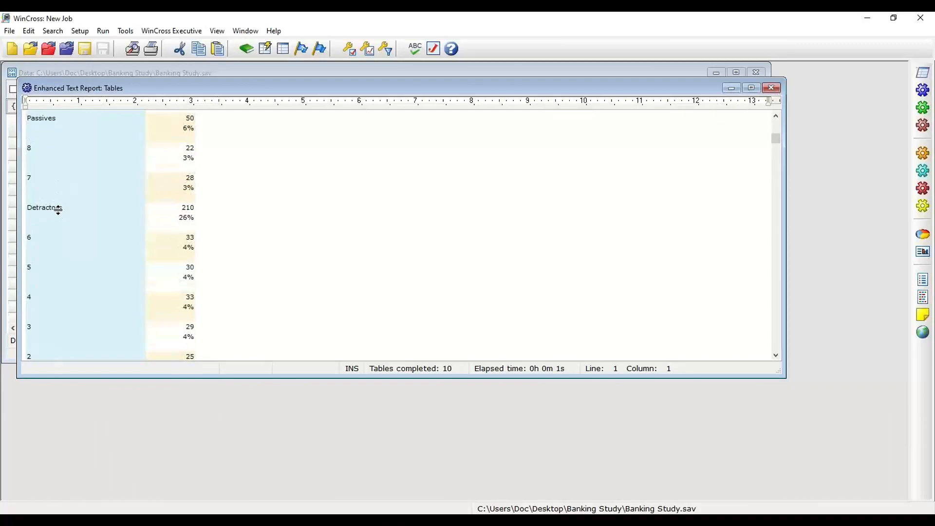
scroll(59, 207, down, 2)
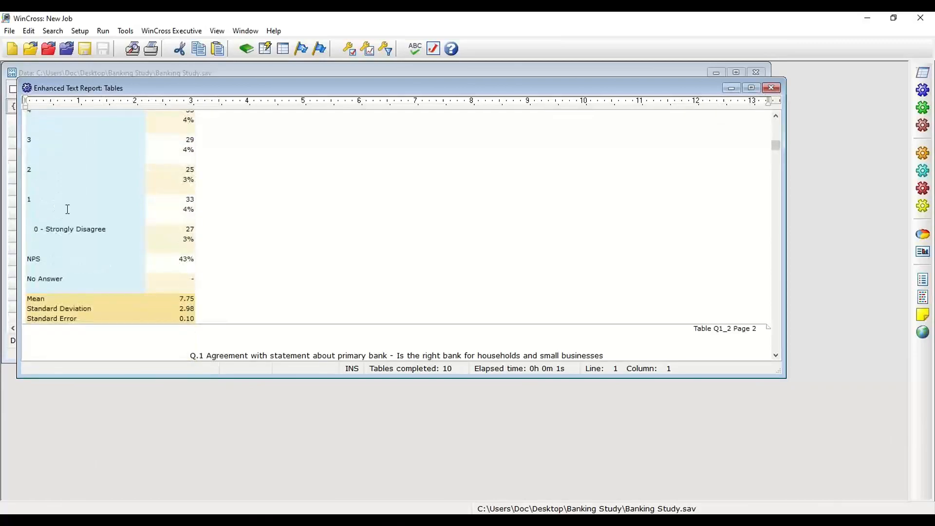
scroll(228, 278, down, 2)
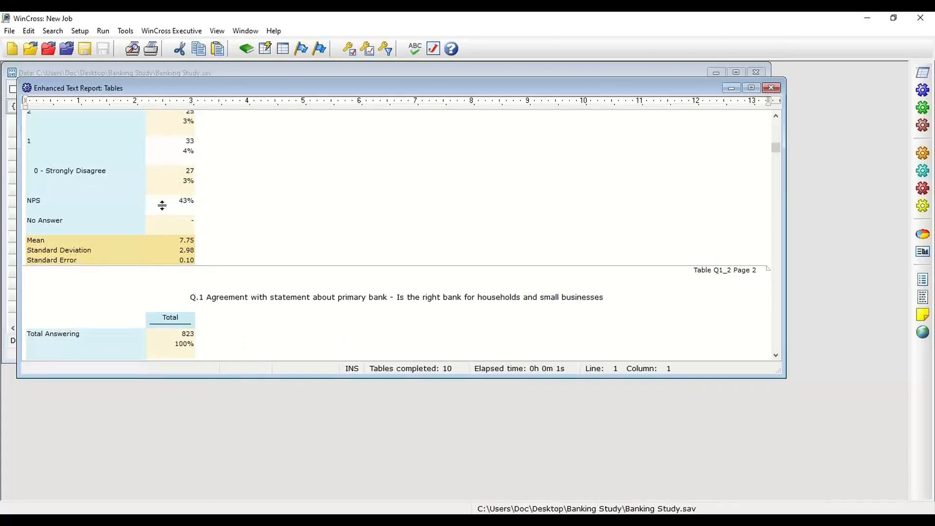
scroll(166, 217, down, 1)
scroll(165, 217, down, 5)
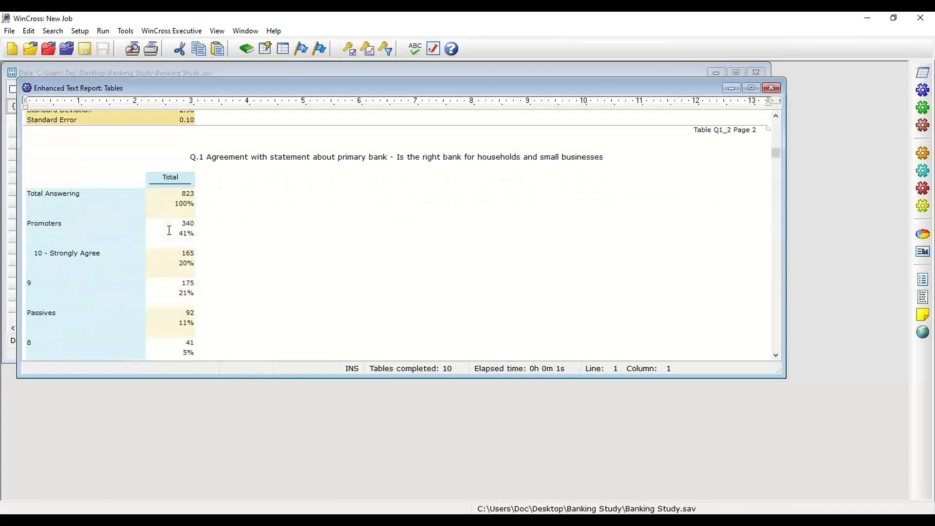